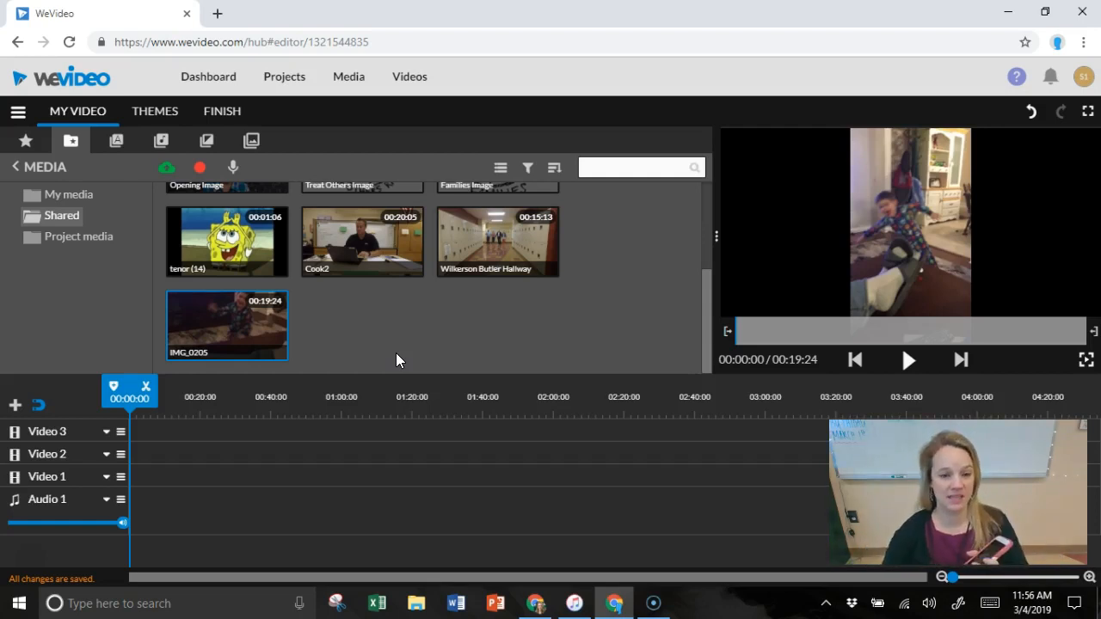
- Preview the Cook2 and IMG_0205 clips from the shared media
click(389, 264)
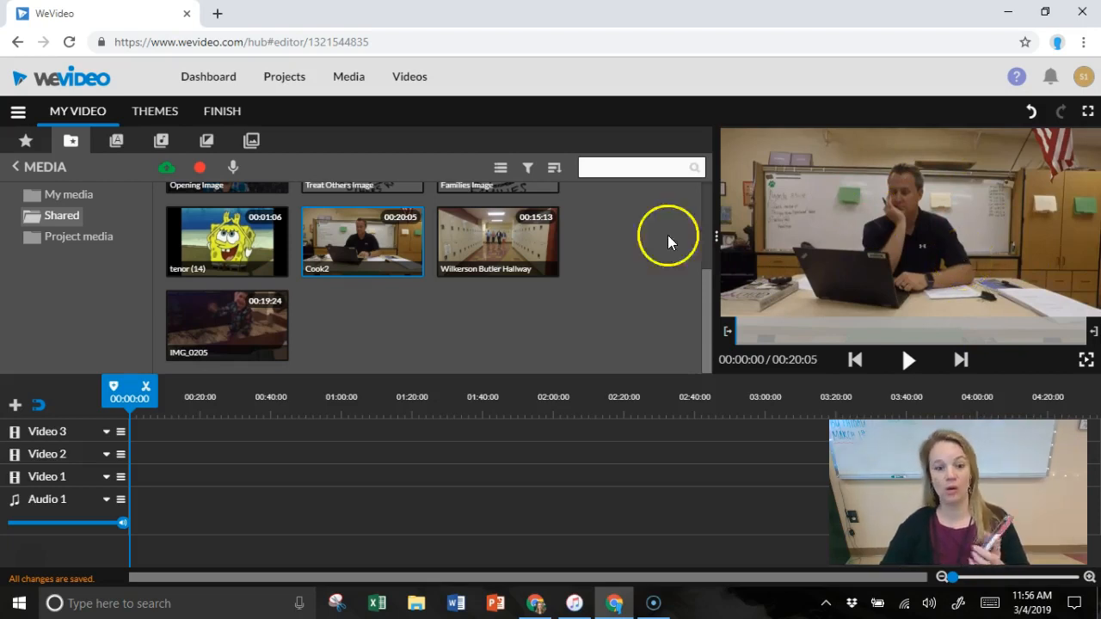
click(236, 350)
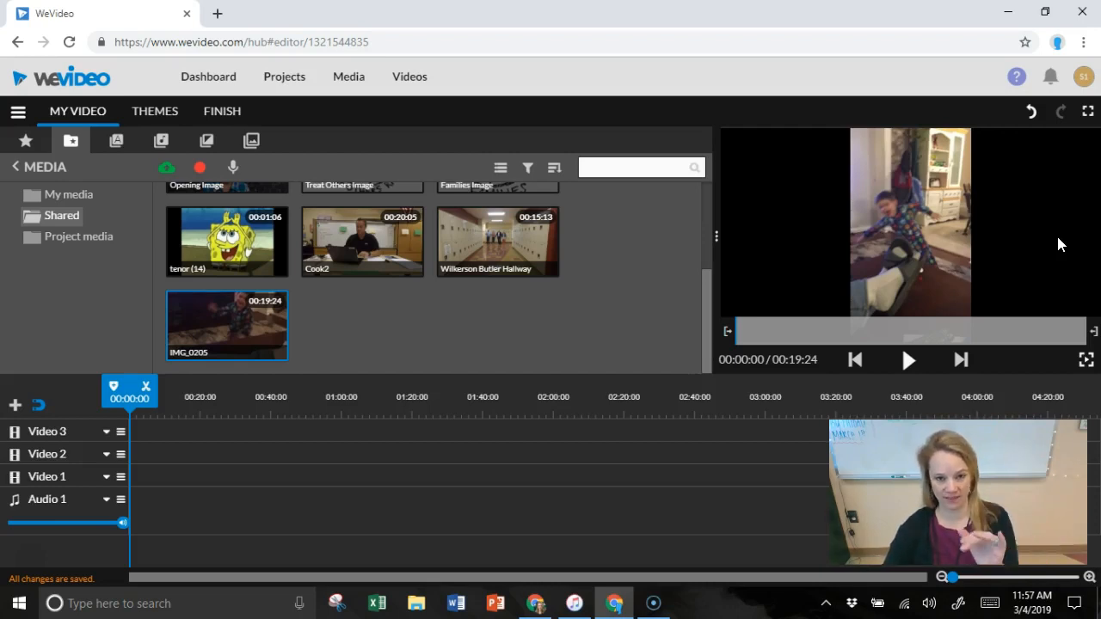
click(938, 249)
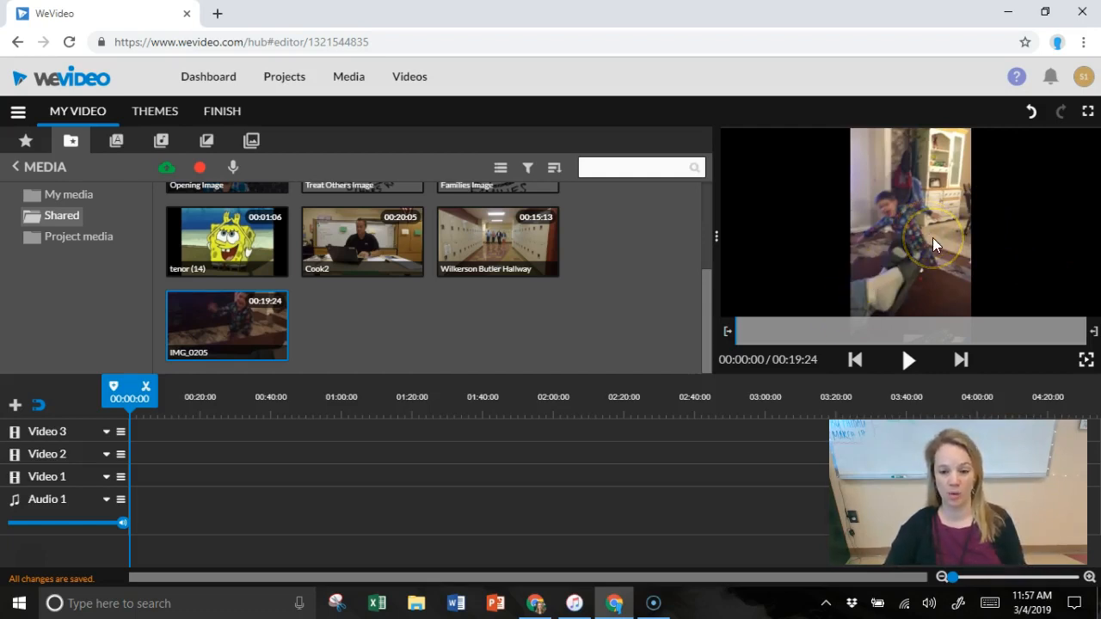
- Place the tenor (14) clip at the start of the Video 1 track and extend it to about 2 seconds
click(215, 246)
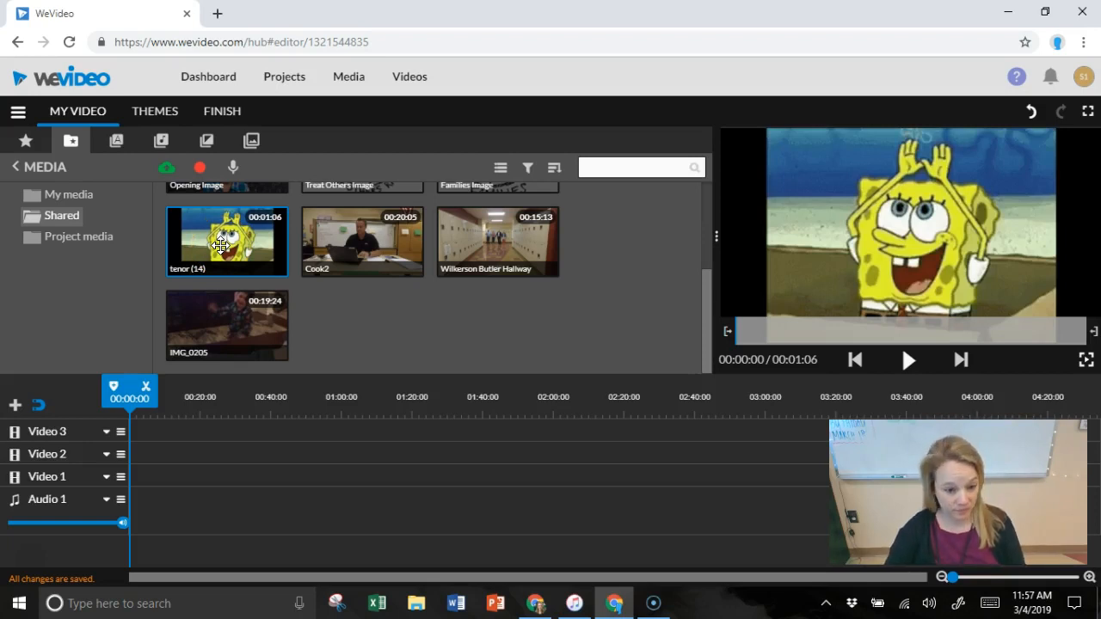
mouse_move(246, 410)
mouse_down()
mouse_move(236, 482)
mouse_move(152, 486)
mouse_up()
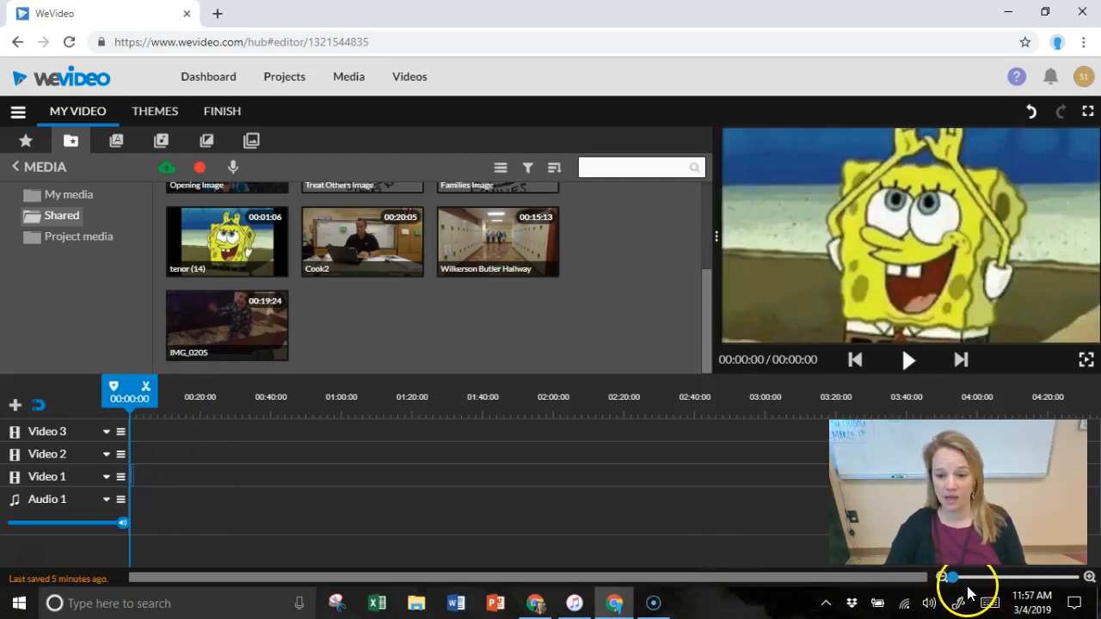
click(963, 578)
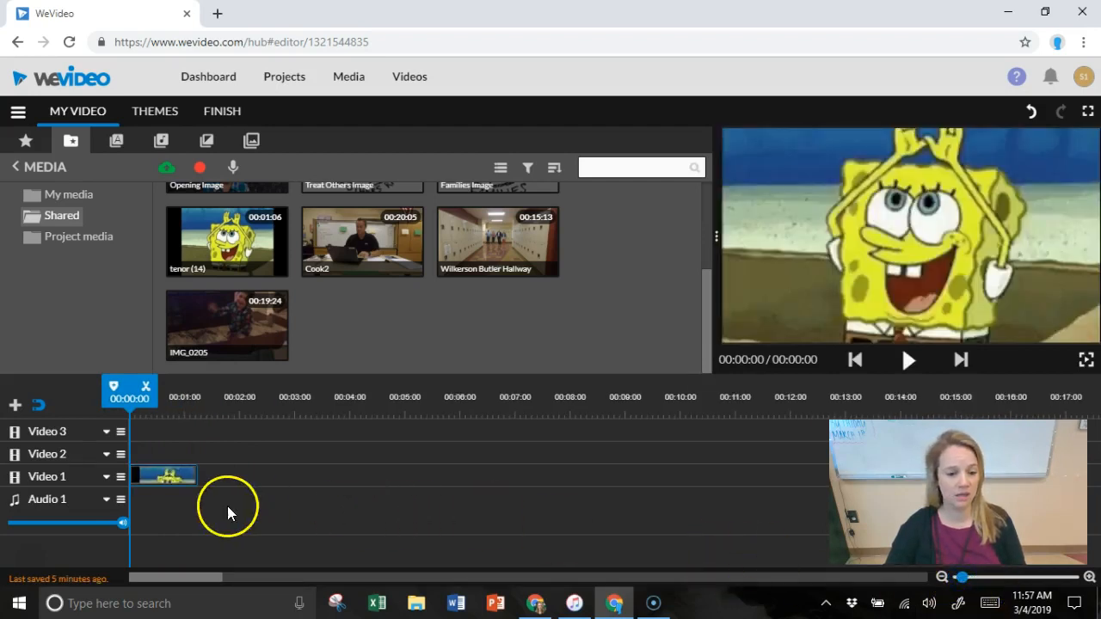
click(191, 473)
drag(197, 473, 236, 481)
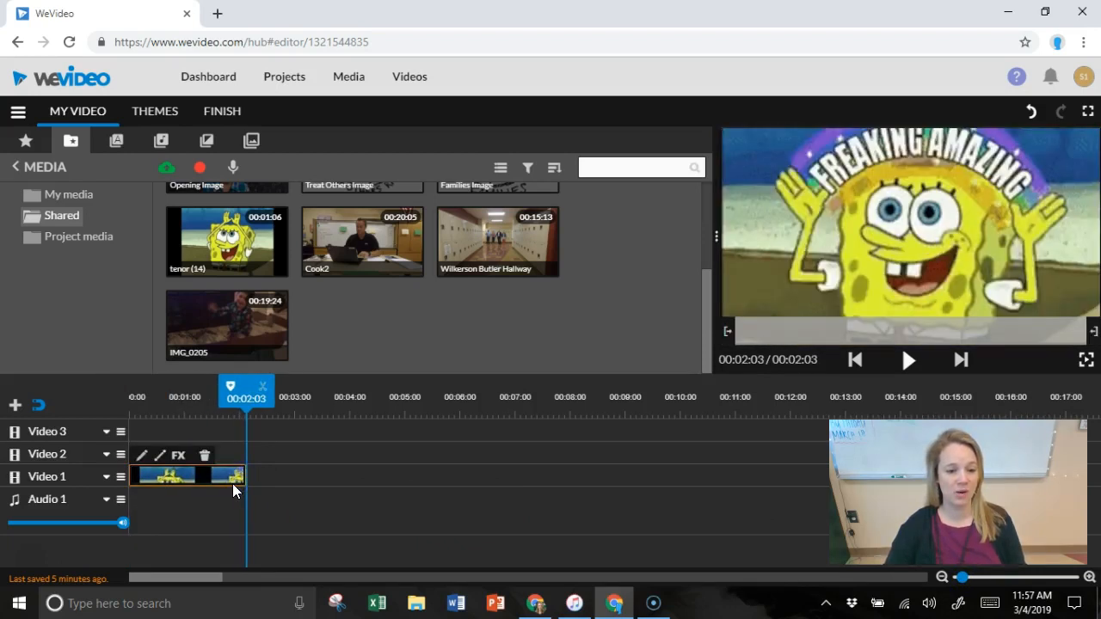
- Place the Cook2 clip on the Video 2 track and the hallway clip on Video 3, both starting at 00:00:00
drag(369, 238, 155, 448)
click(327, 423)
click(465, 249)
drag(465, 250, 148, 431)
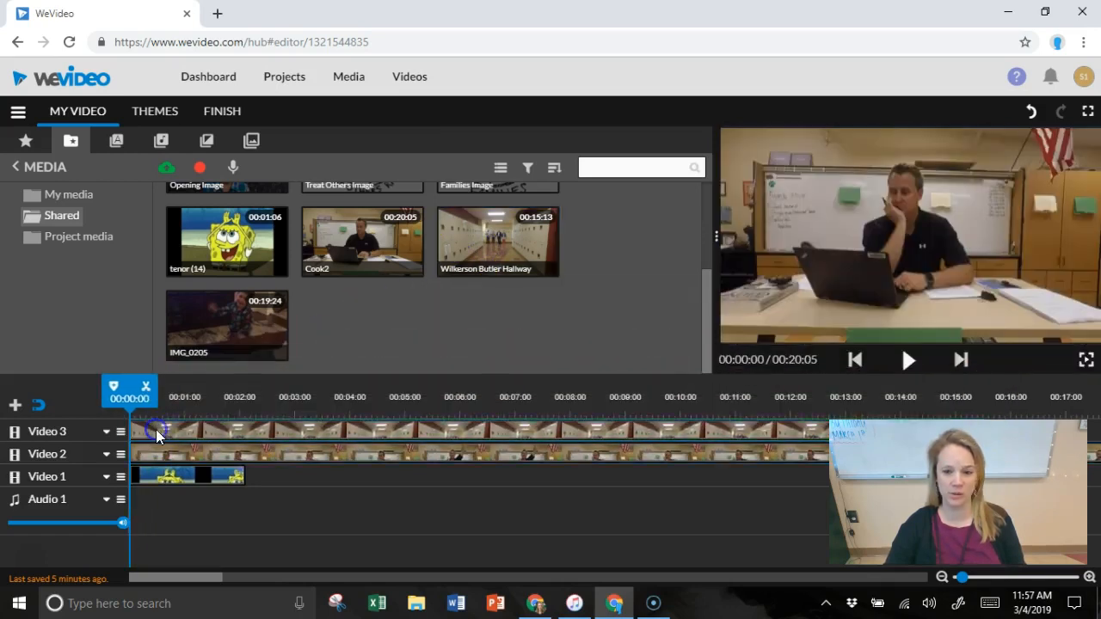
- Add a video track titled Video 4 and place the Opening Image at its start
scroll(474, 312, up, 2)
click(479, 303)
scroll(482, 305, down, 2)
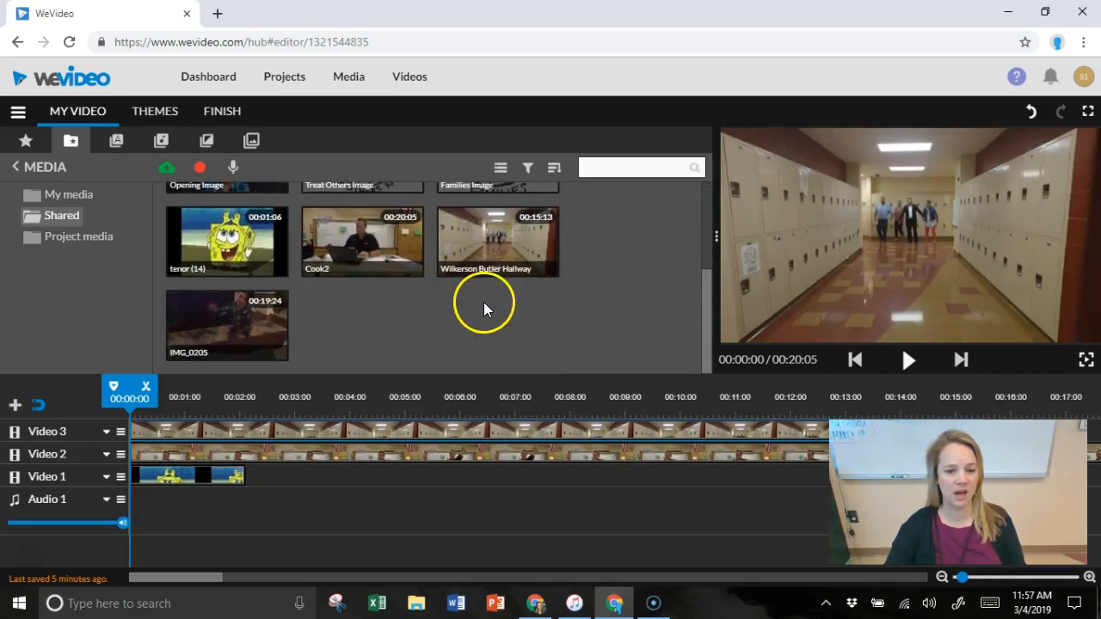
click(15, 405)
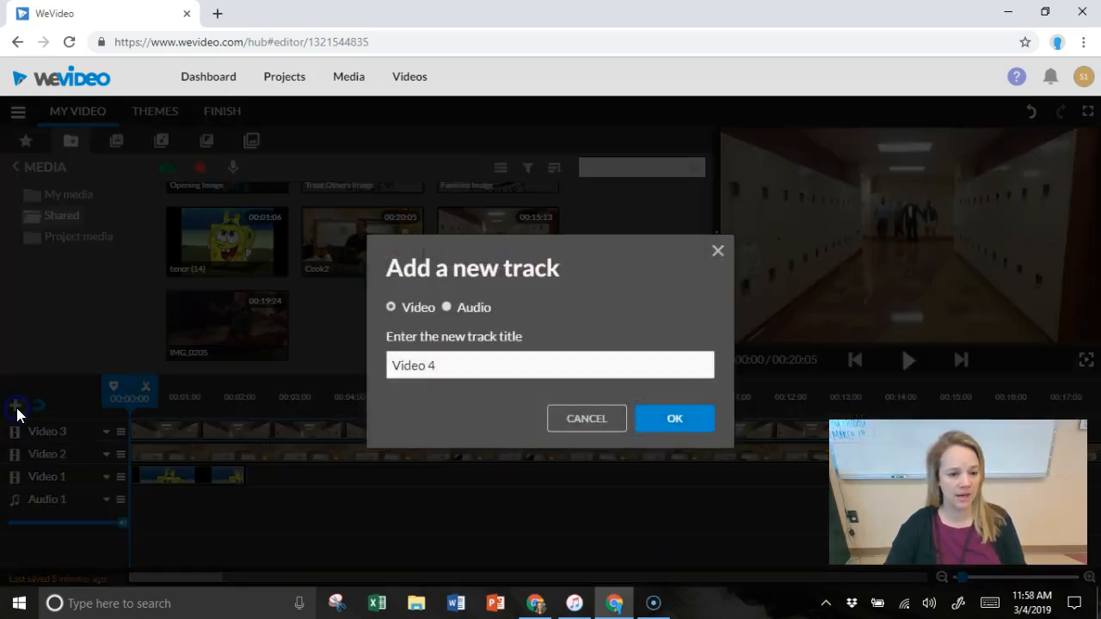
click(659, 420)
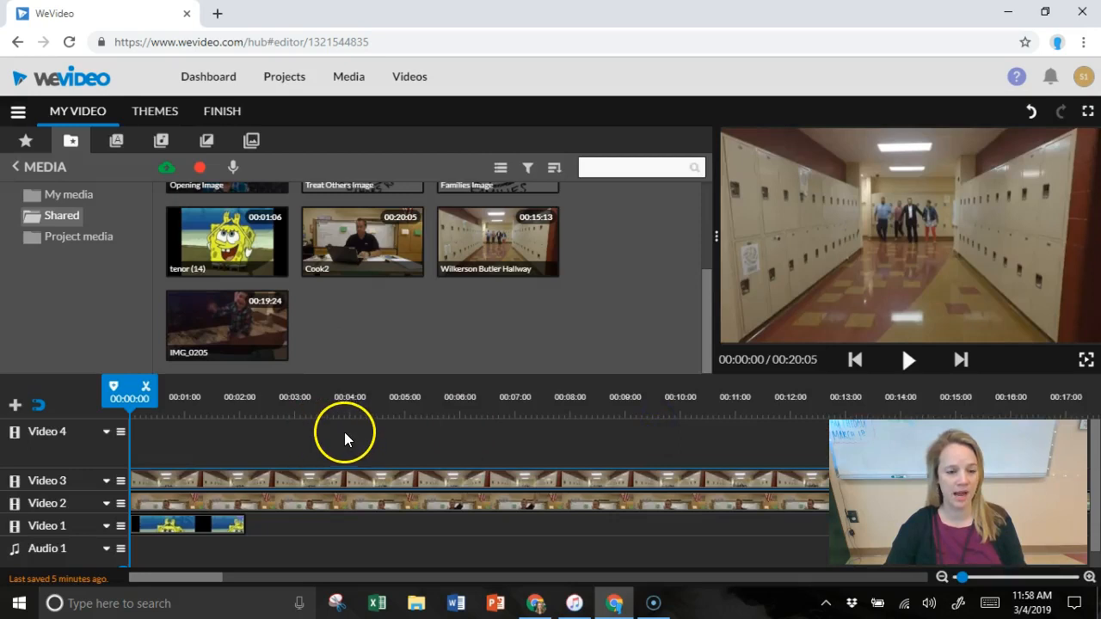
scroll(368, 315, up, 4)
drag(227, 314, 157, 461)
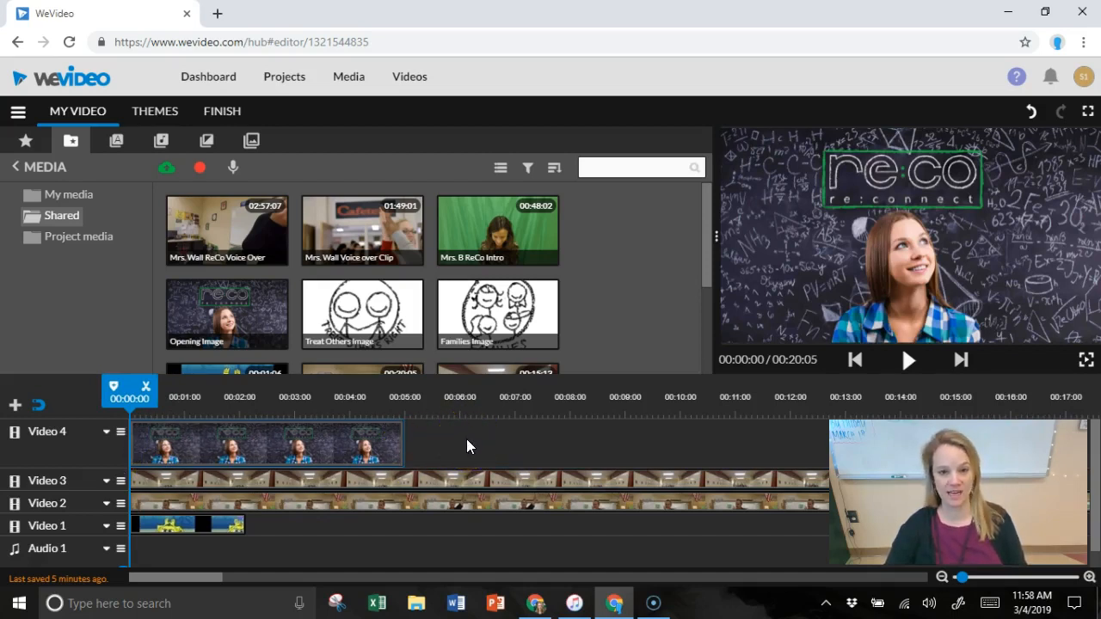
- Open the Opening Image clip on Video 4 for editing
click(214, 456)
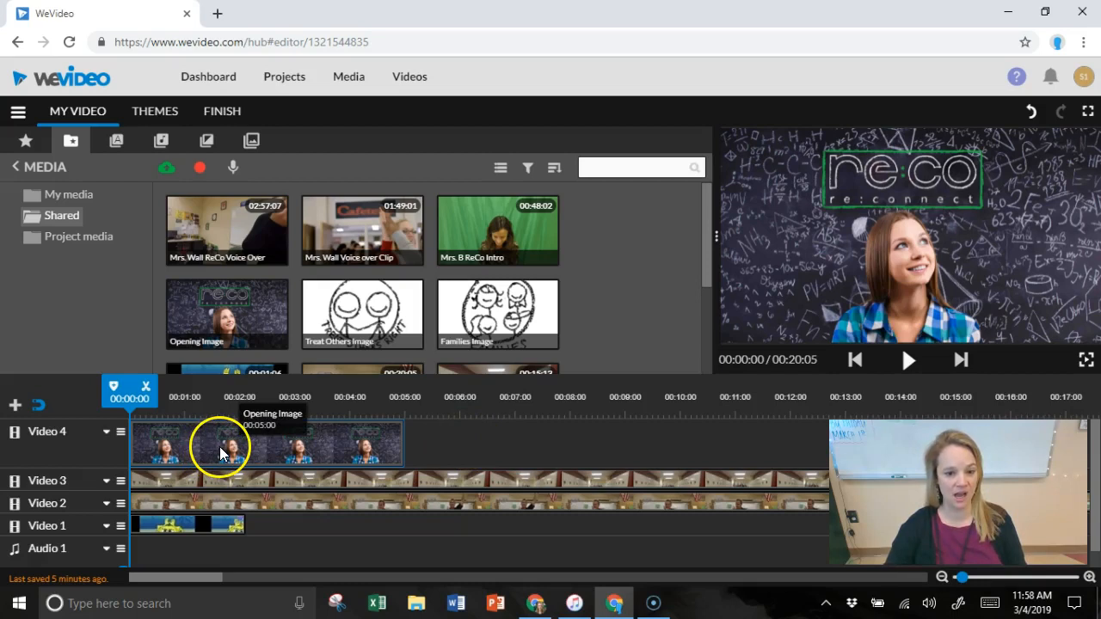
double_click(220, 454)
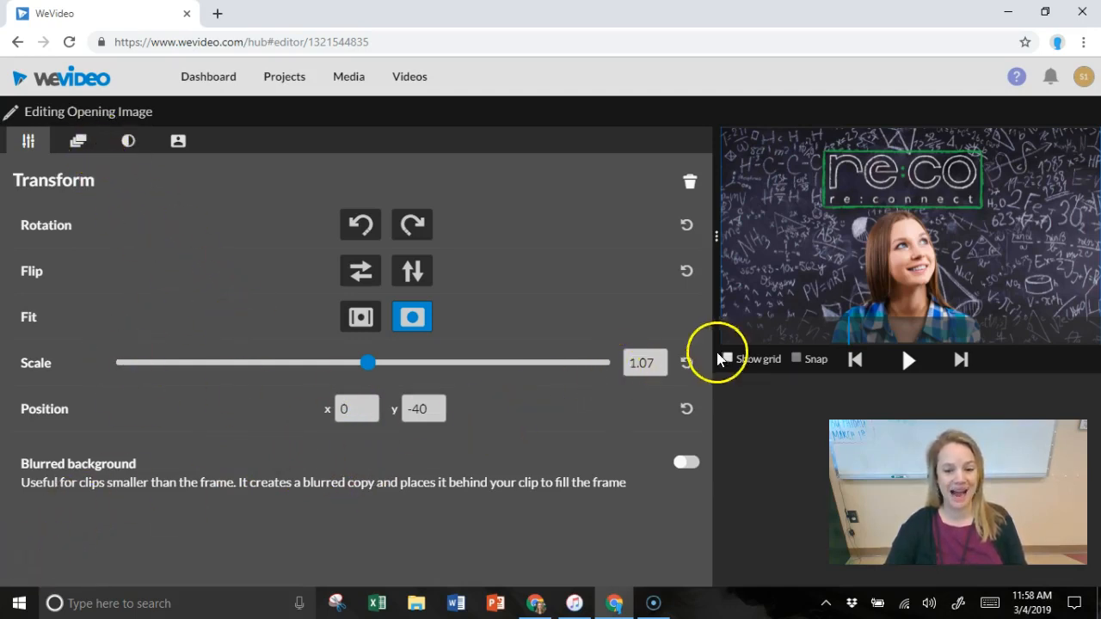
click(659, 358)
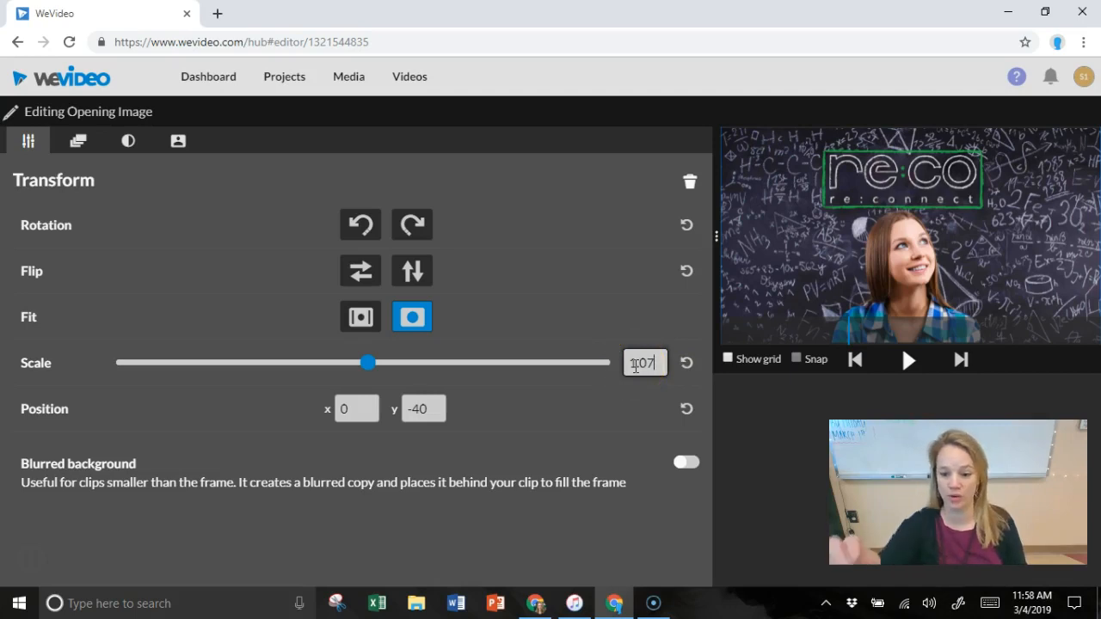
key(BackSpace)
key(BackSpace)
key(BackSpace)
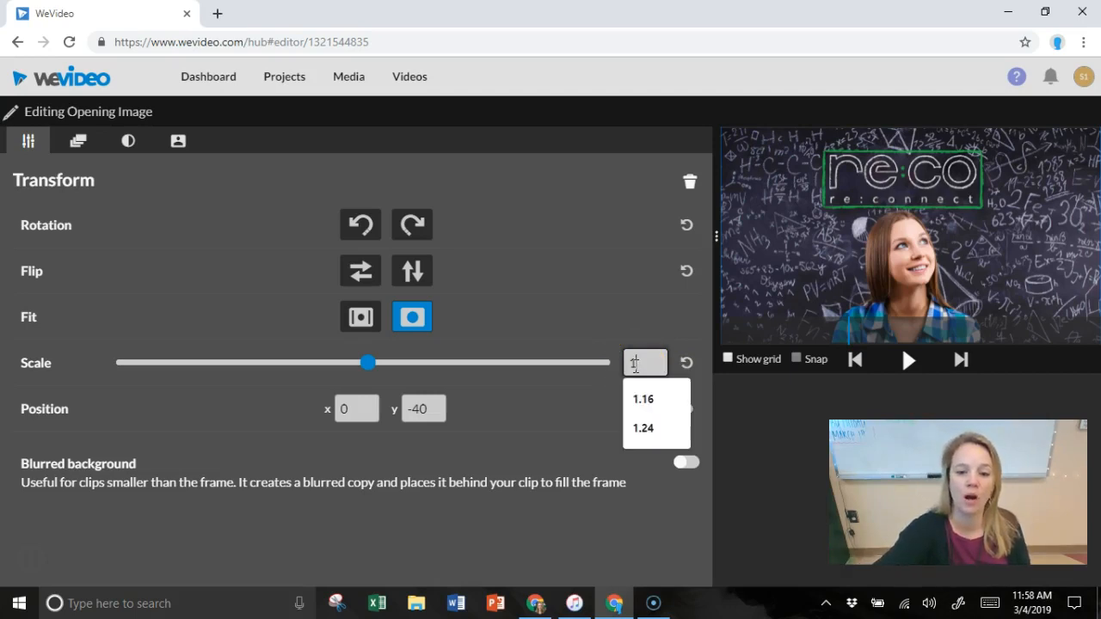
key(BackSpace)
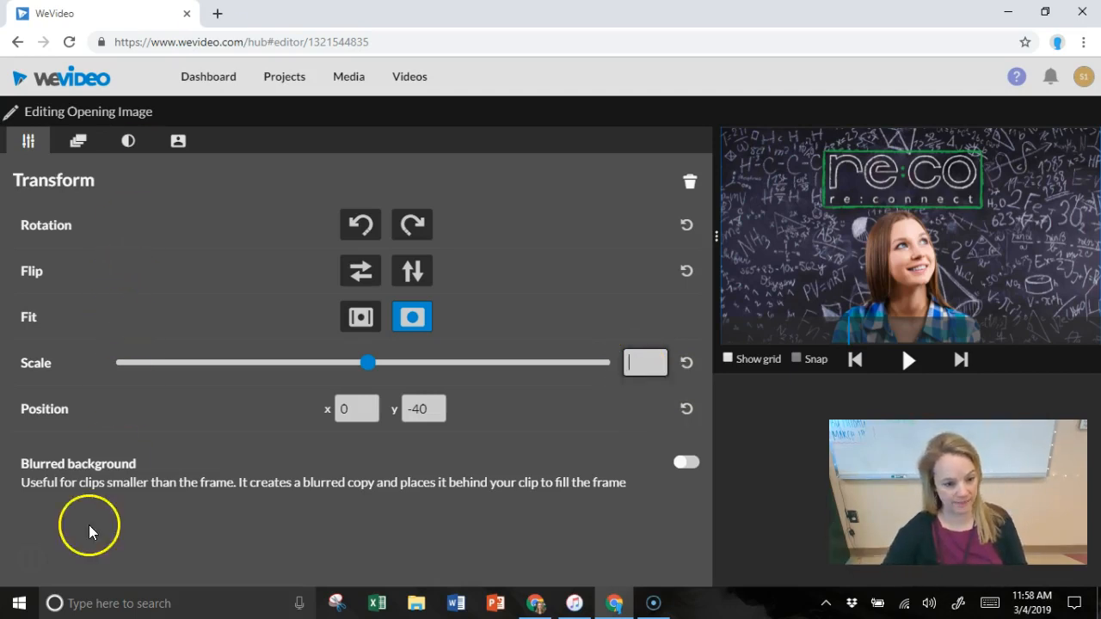
click(23, 557)
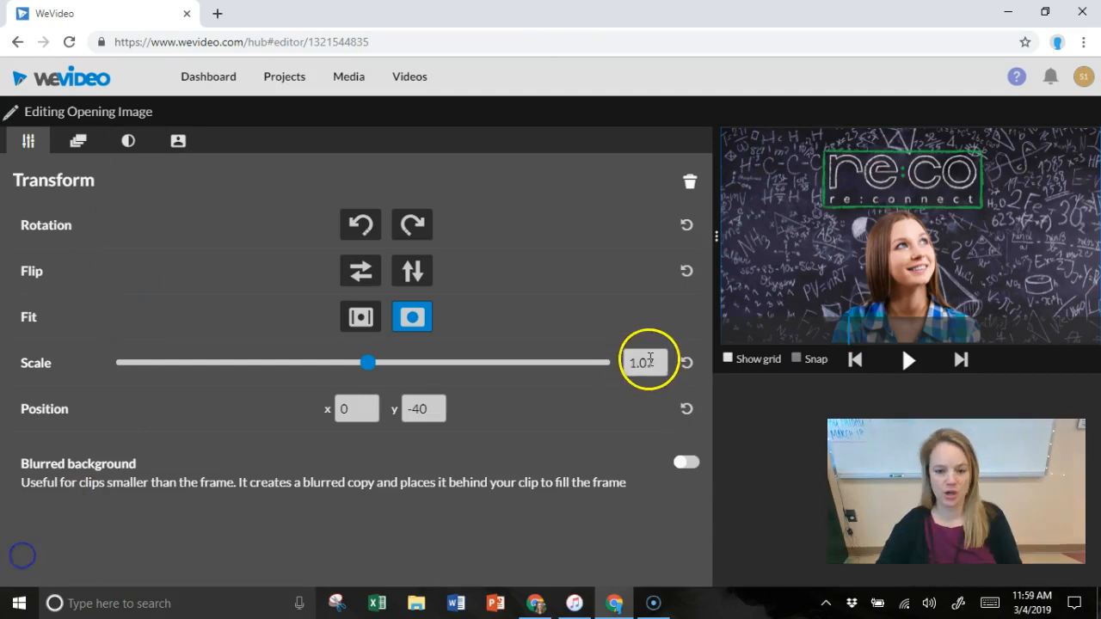
- Set the Opening Image's scale to 0.5
click(654, 358)
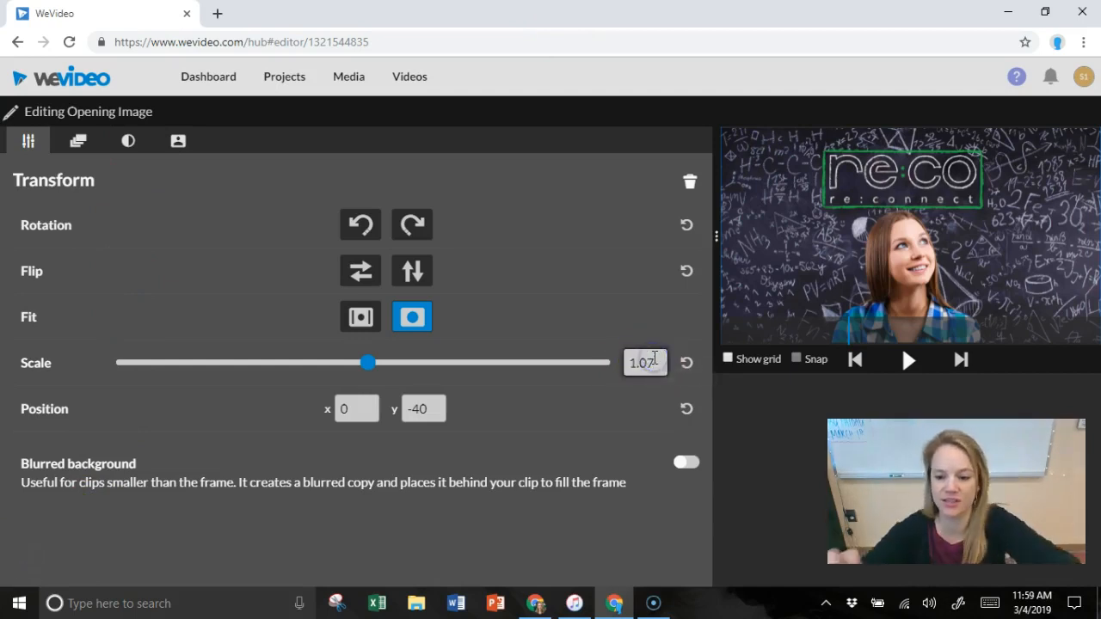
key(BackSpace)
key(BackSpace)
key(BackSpace)
key(BackSpace)
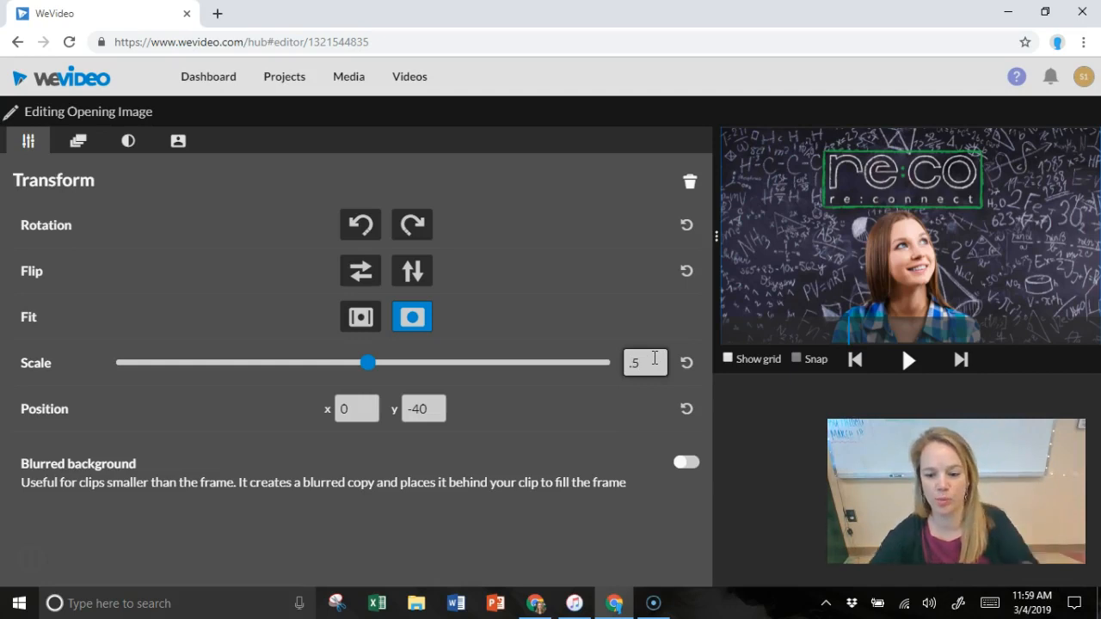
text(.5)
key(Return)
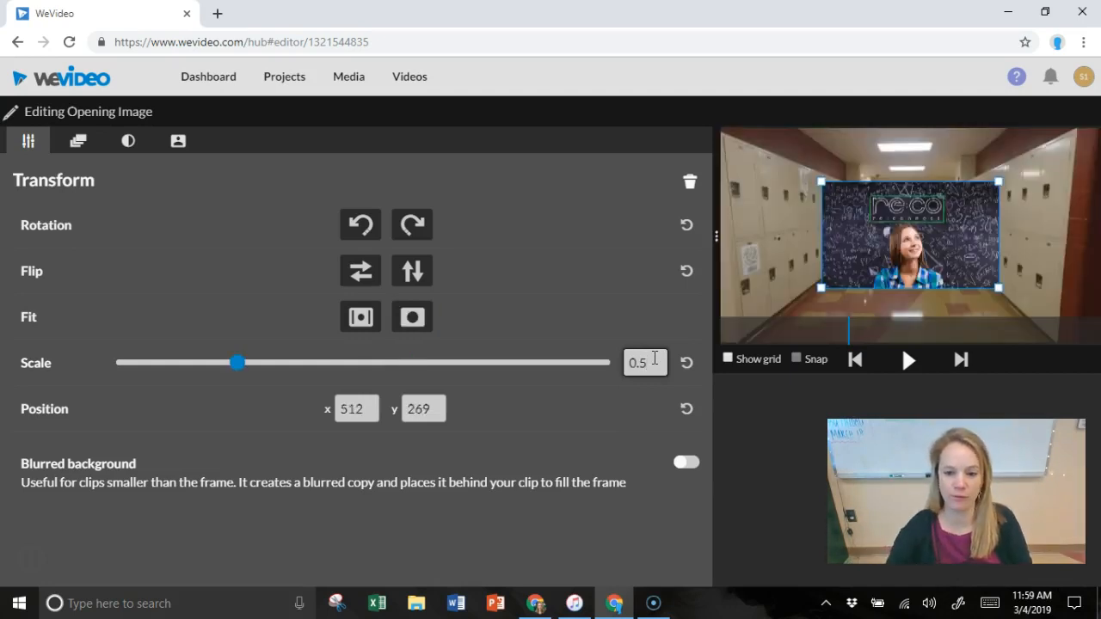
- Move the Opening Image to the upper-left corner of the video frame, at about x 4, y 1, and finish editing
drag(876, 261, 875, 232)
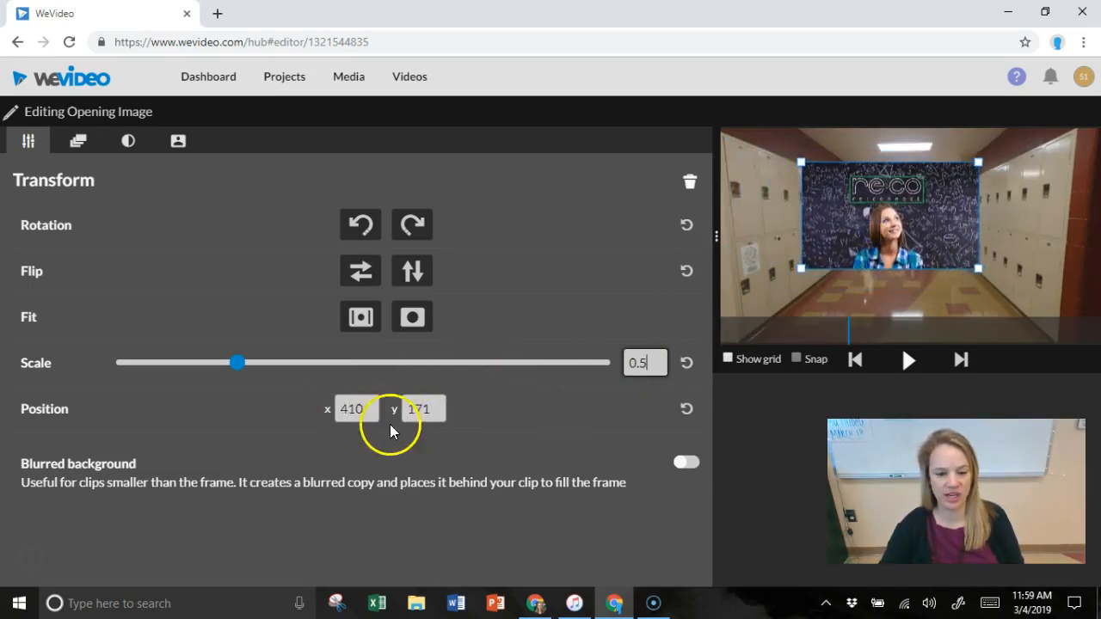
drag(912, 222, 831, 182)
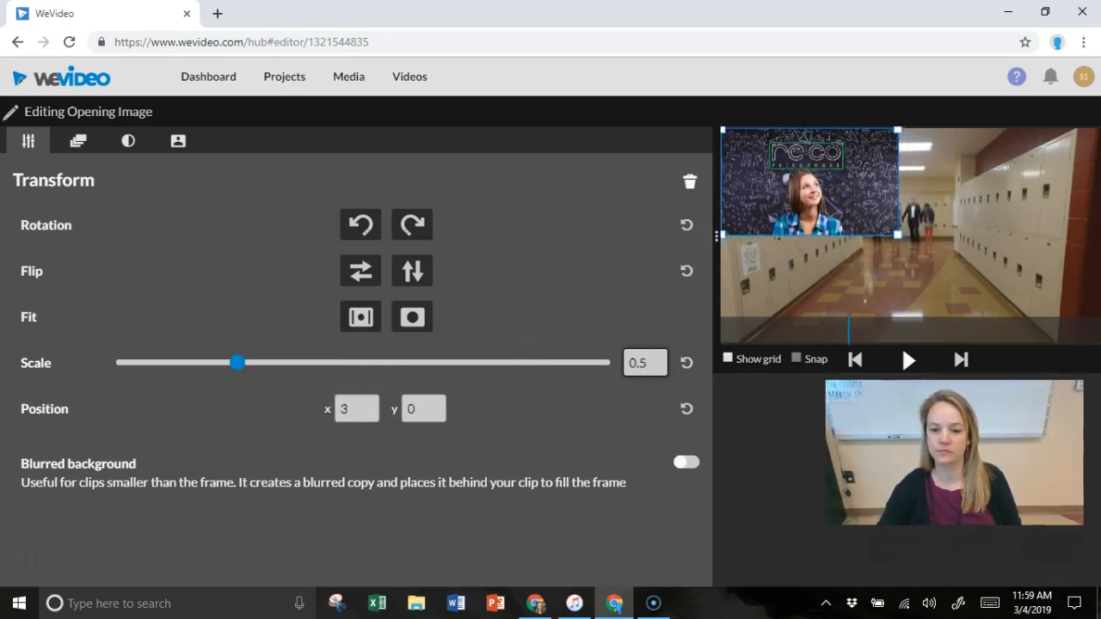
click(946, 480)
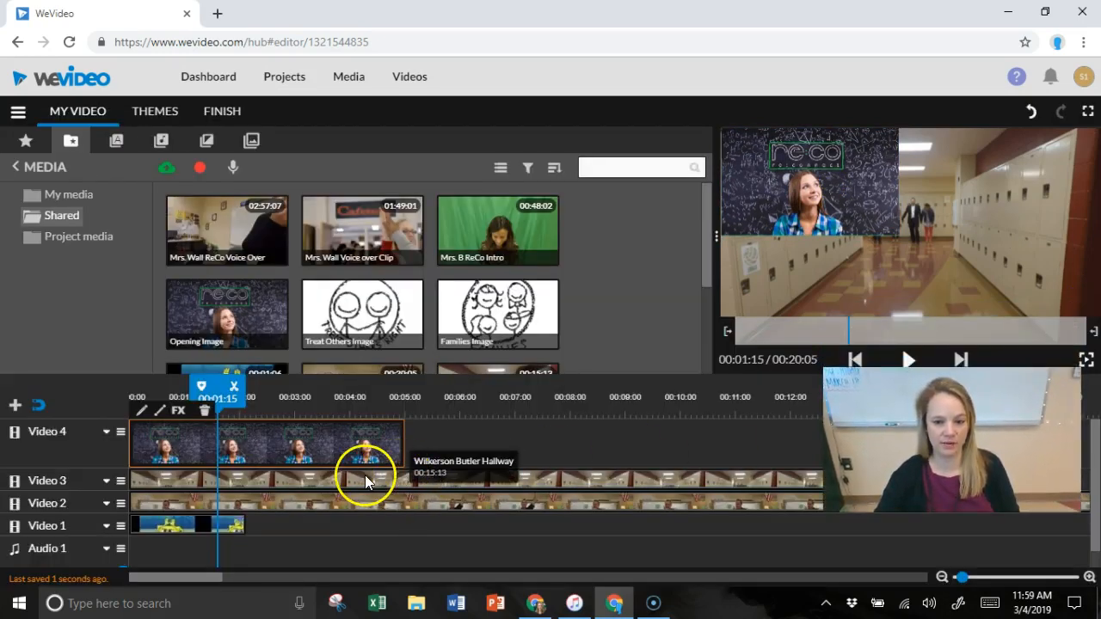
- Reopen the Opening Image clip to check its scale and position values, and close the editor
double_click(366, 443)
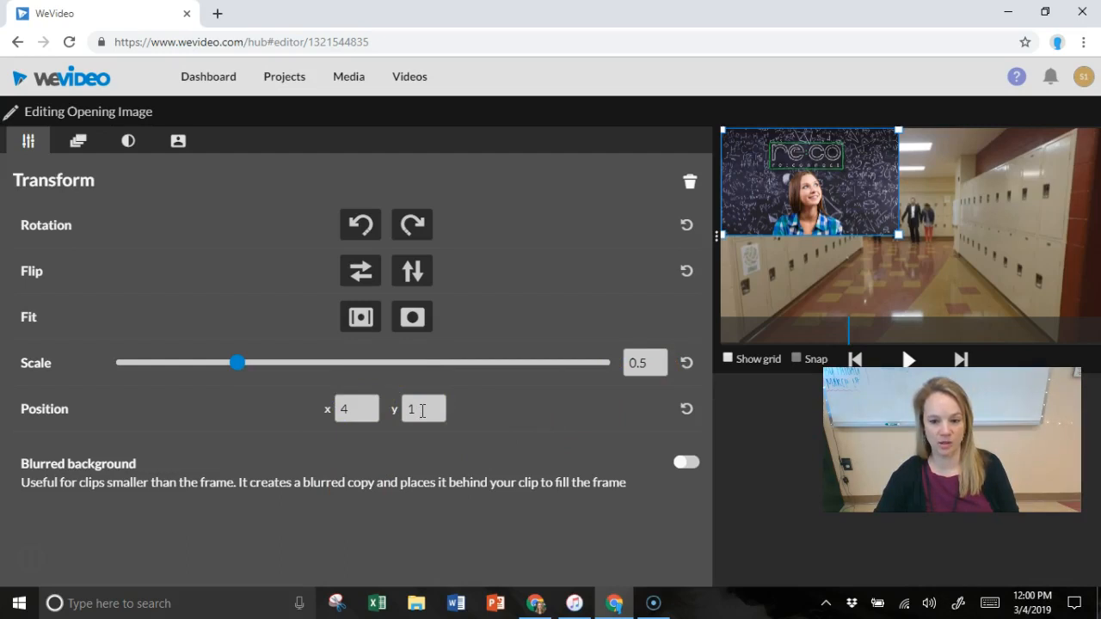
click(651, 420)
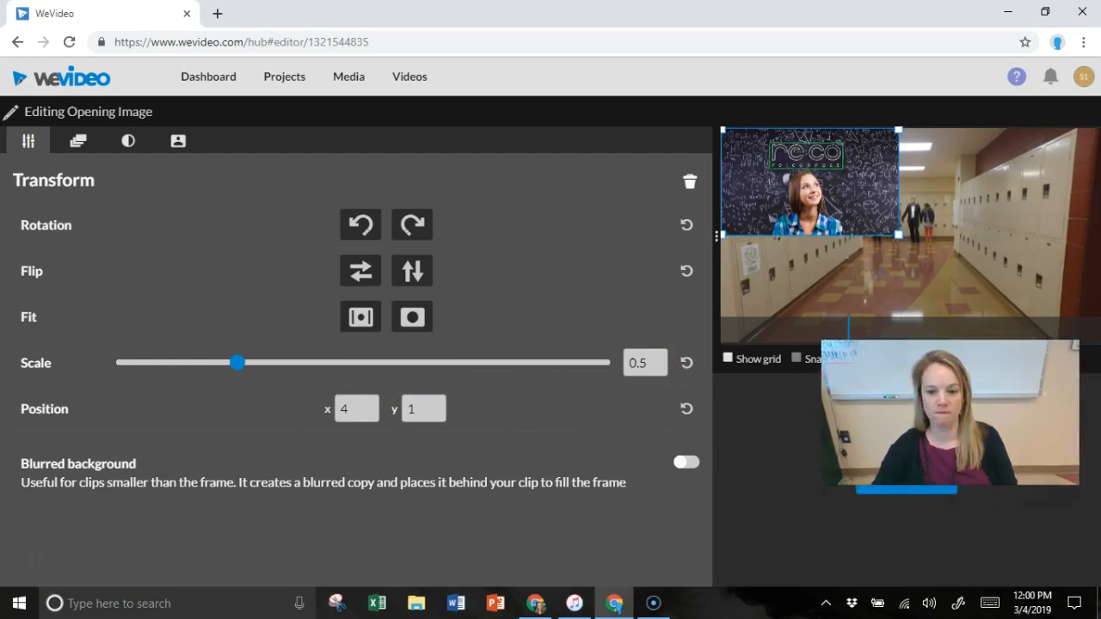
click(905, 480)
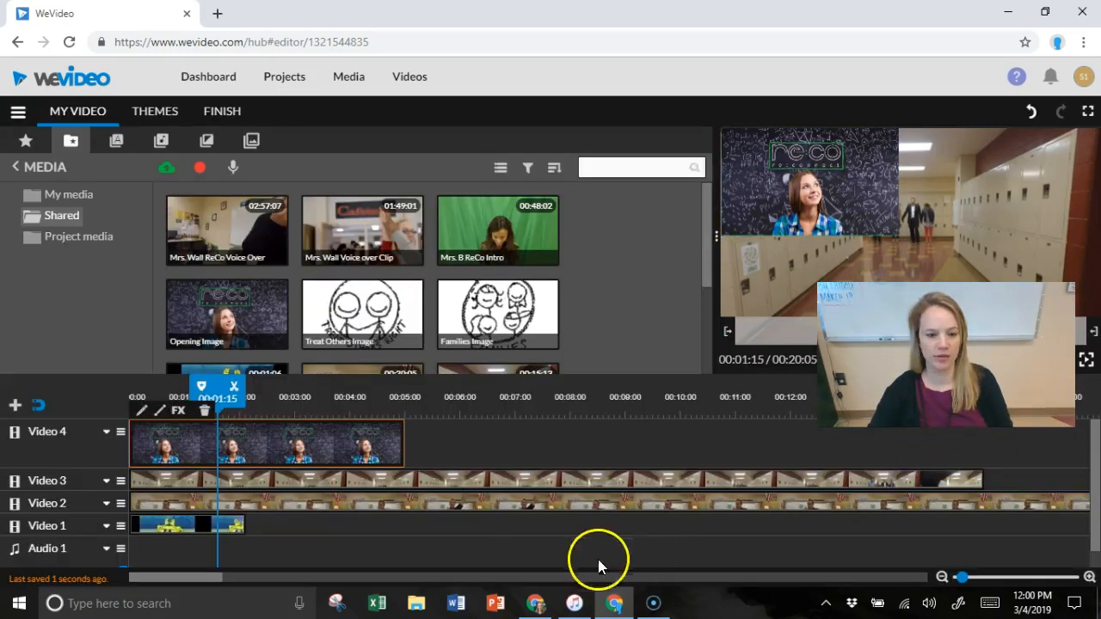
- Set the scale of the hallway clip on Video 3 to 0.5
click(331, 479)
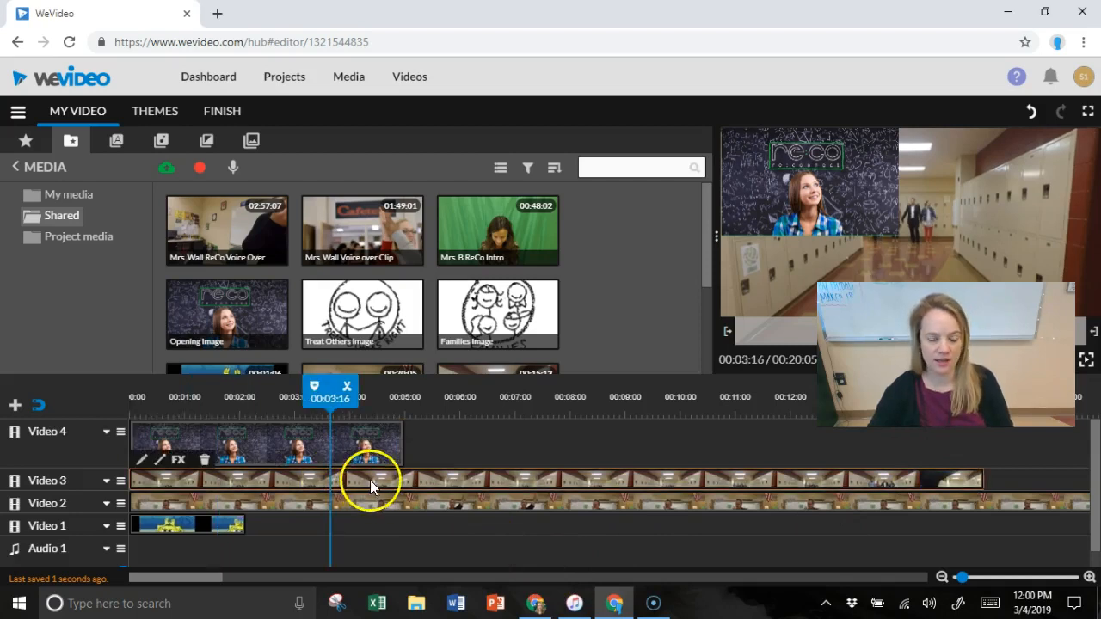
double_click(349, 479)
click(647, 361)
key(BackSpace)
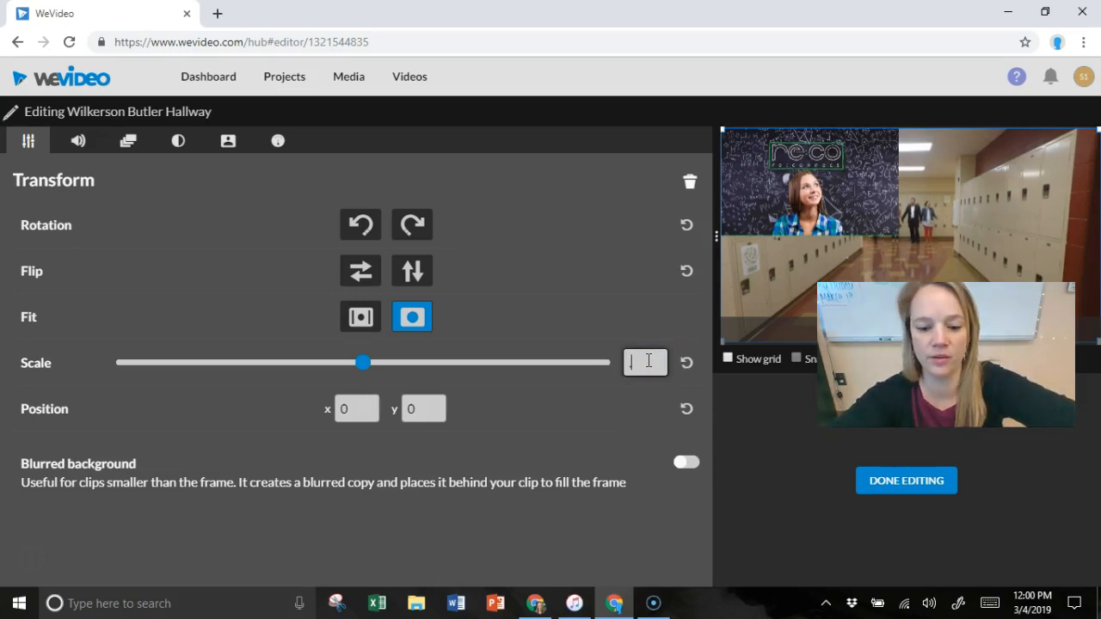
text(.5)
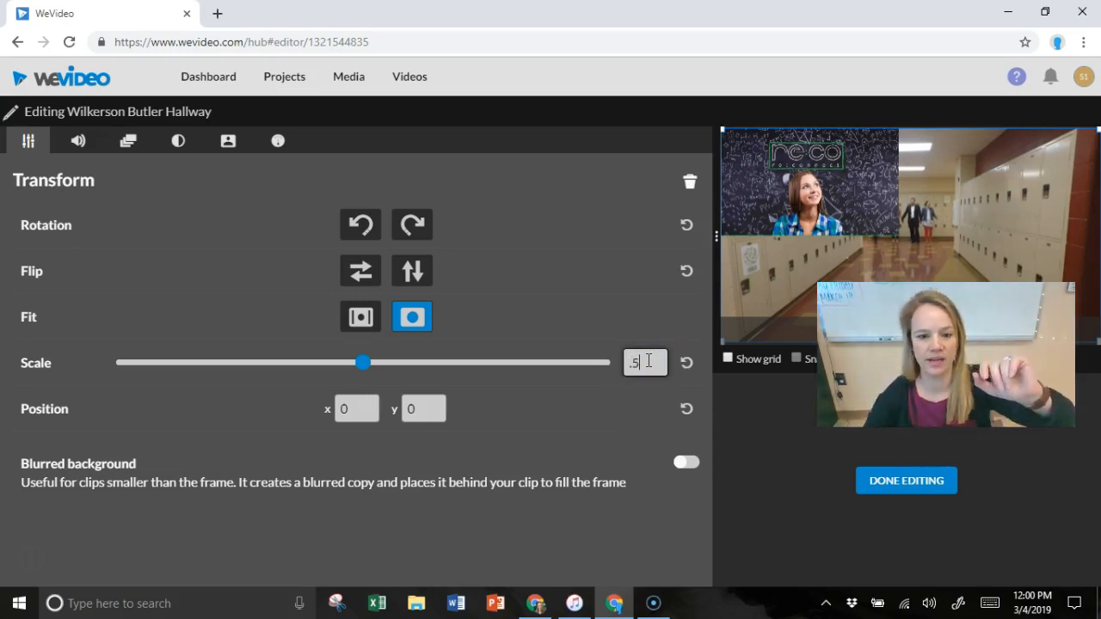
key(Return)
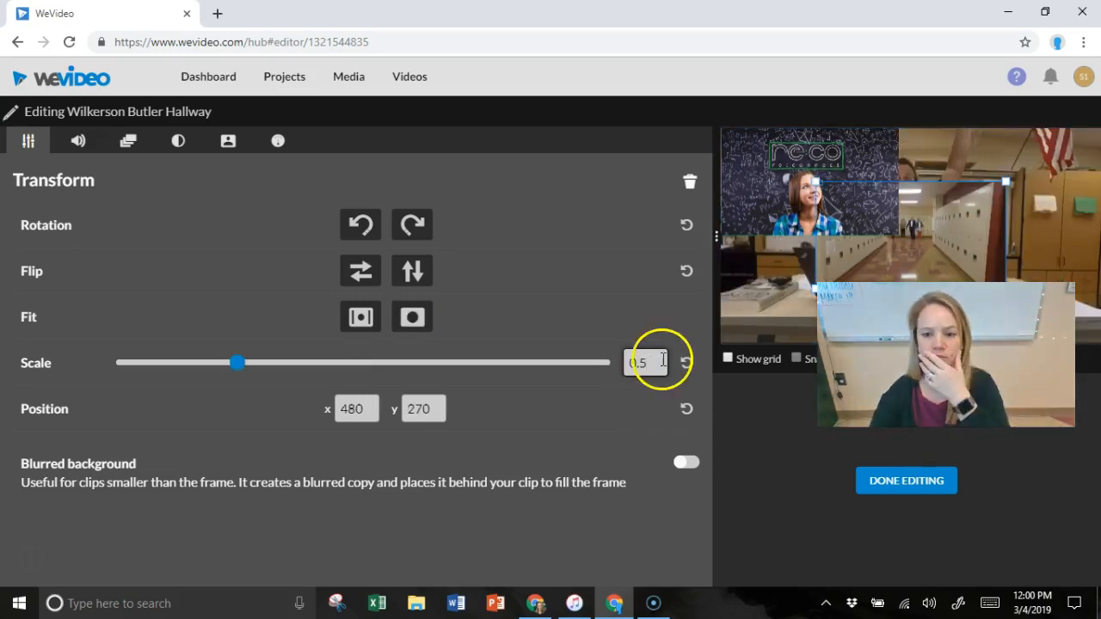
- Move the hallway clip to the video frame's upper-right corner, enlarge it to about 0.53 scale to meet the Opening Image, and finish editing
drag(920, 239, 1003, 179)
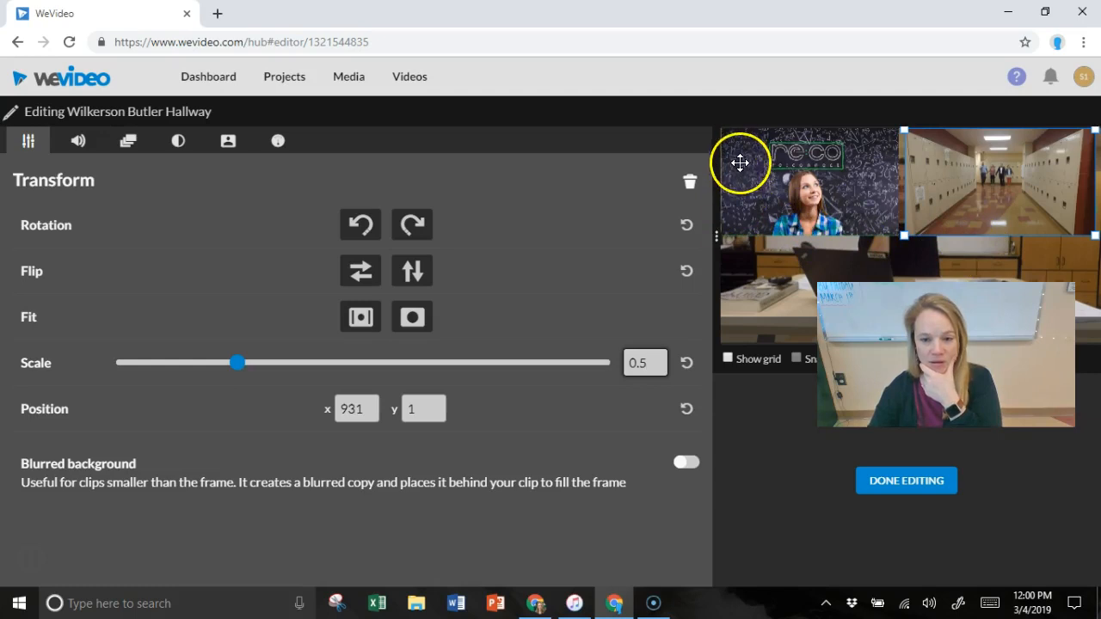
mouse_move(903, 235)
mouse_down()
mouse_move(910, 230)
mouse_move(885, 238)
mouse_move(899, 239)
mouse_up()
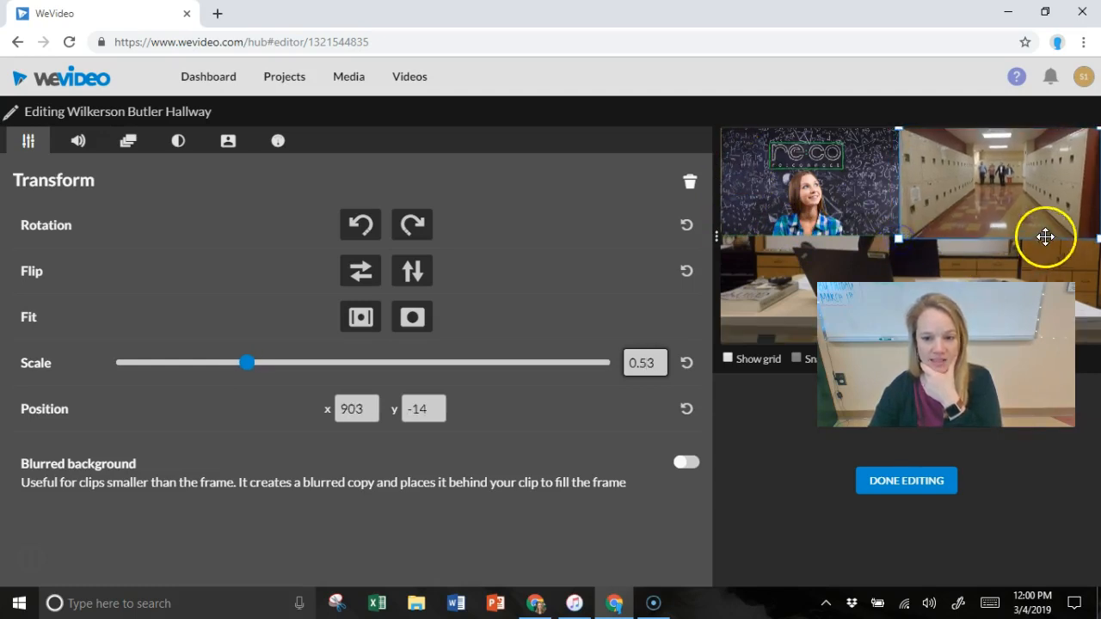
click(907, 481)
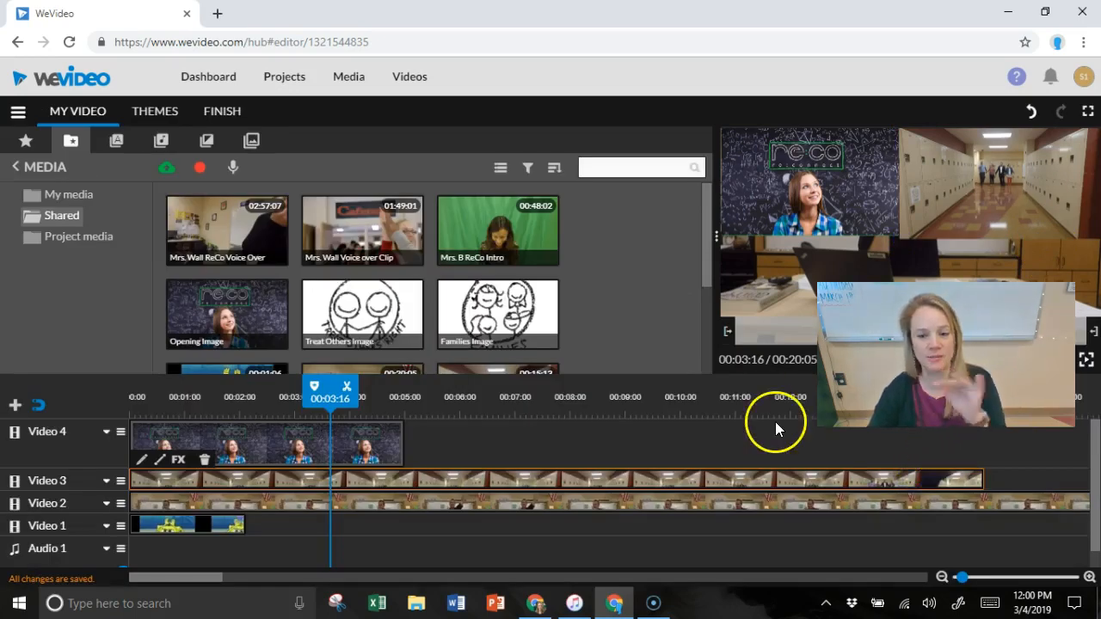
- Set the scale of the Cook2 clip on Video 2 to 0.5
double_click(513, 505)
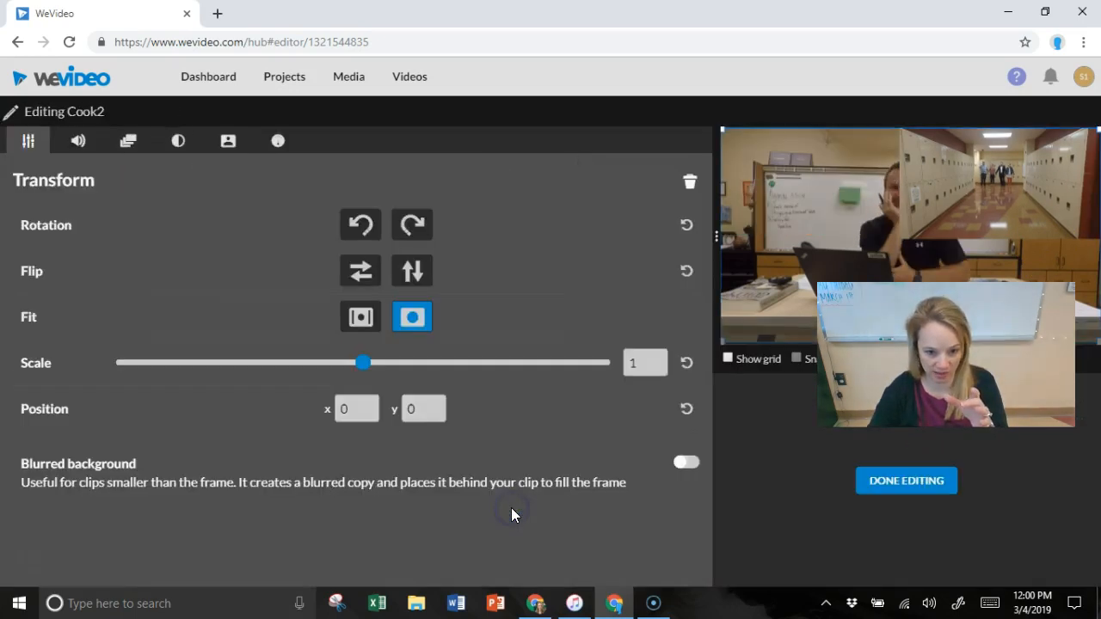
click(659, 361)
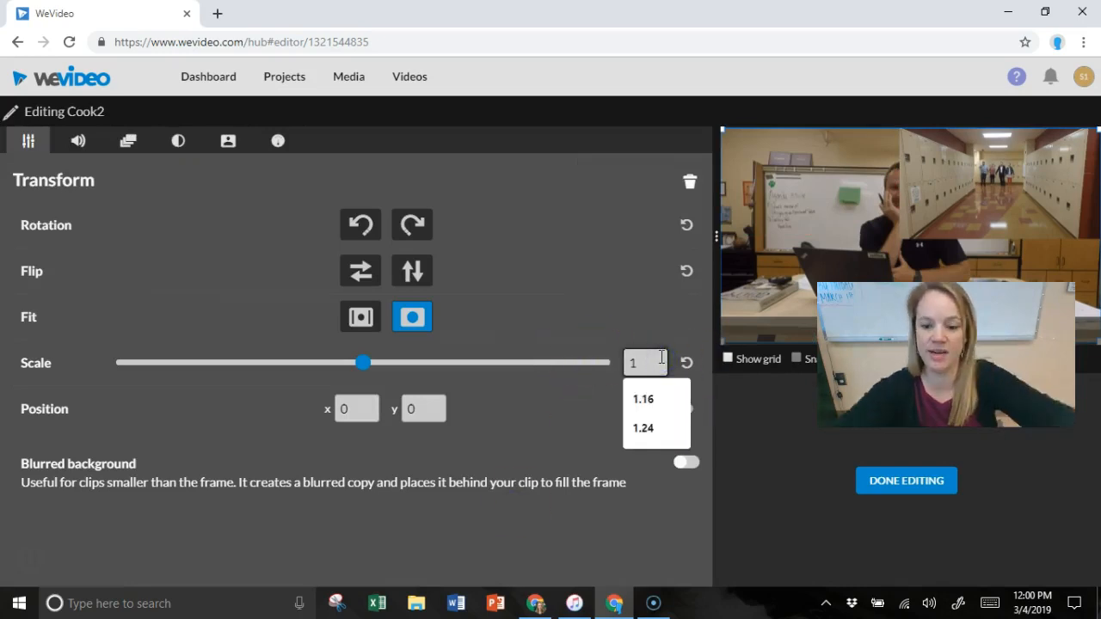
key(BackSpace)
text(.5)
- Move the Cook2 clip to the video frame's lower-left corner, at about x -24, y 542, and finish editing
click(348, 406)
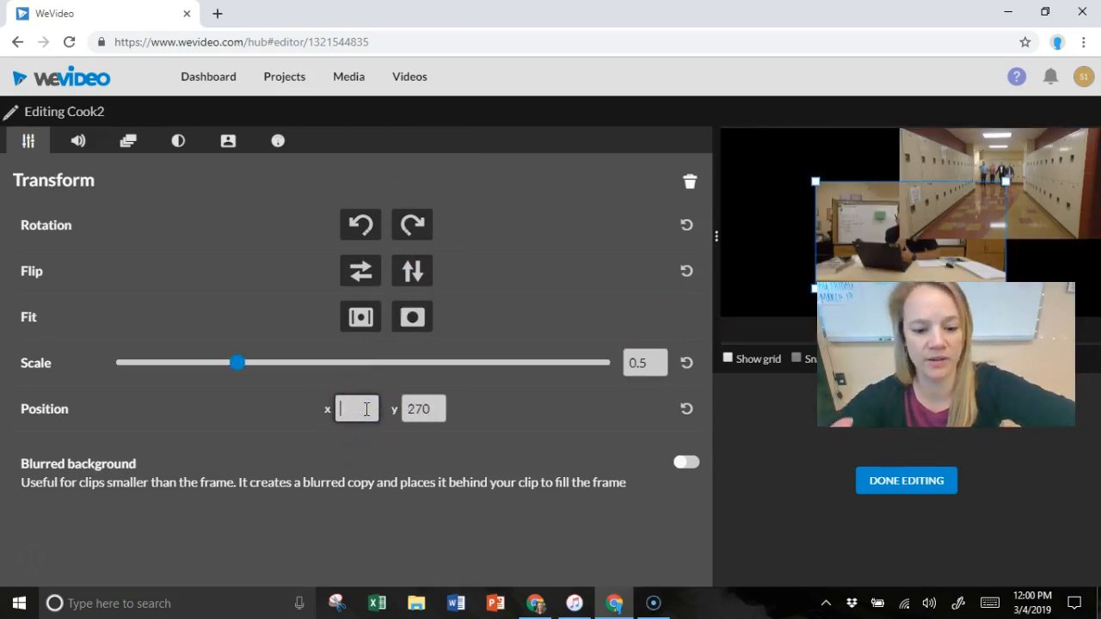
key(Return)
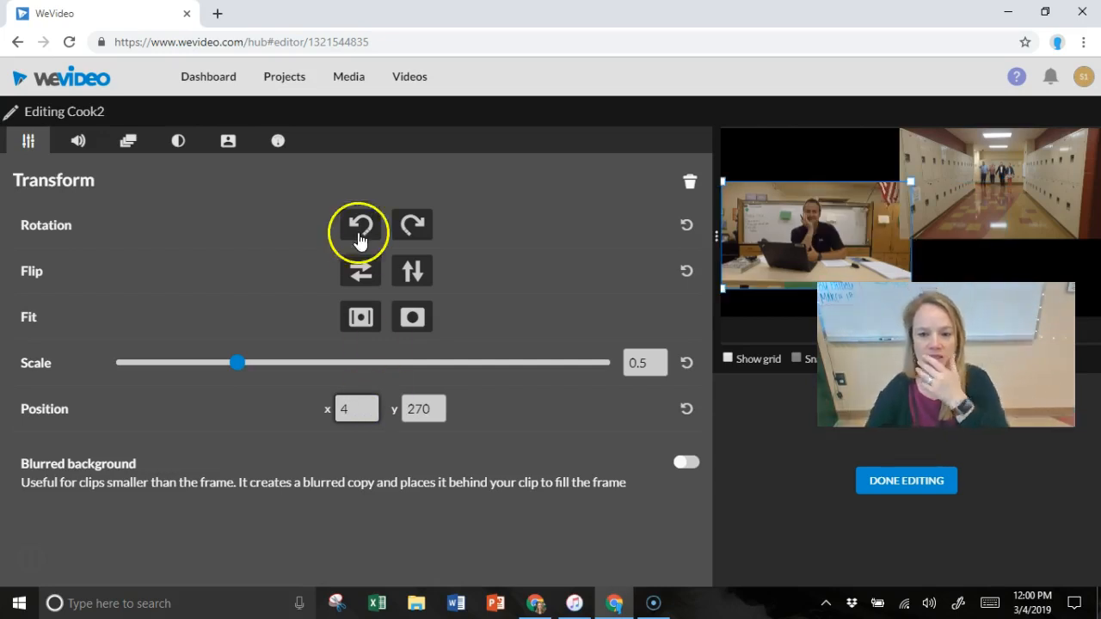
drag(850, 239, 836, 275)
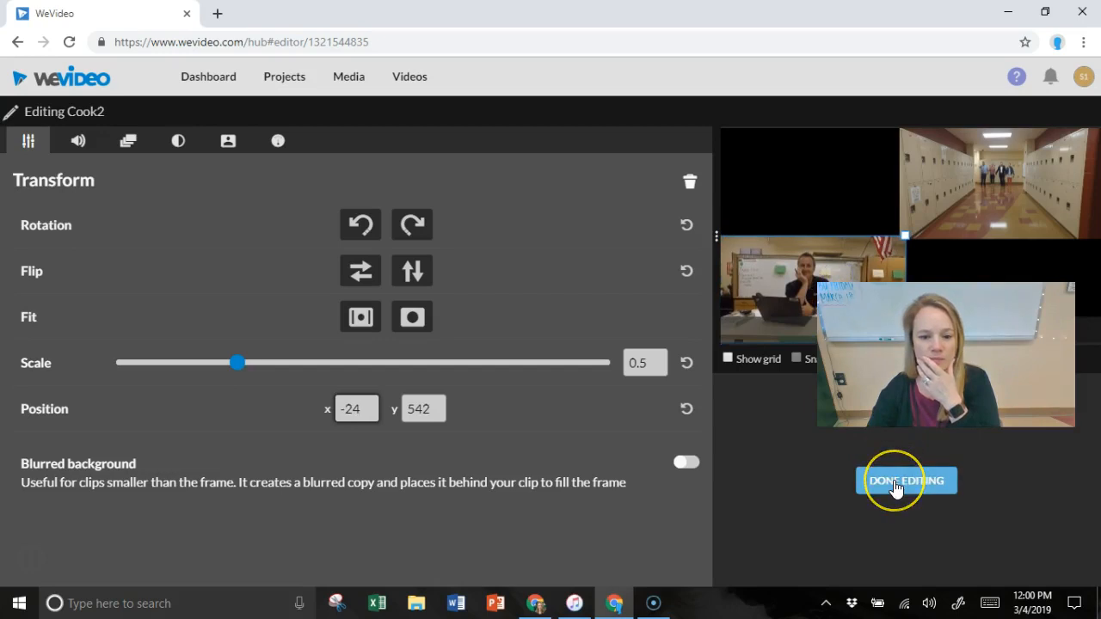
click(894, 483)
- Set the scale of the tenor (14) clip on Video 1 to 0.5
double_click(231, 519)
click(625, 364)
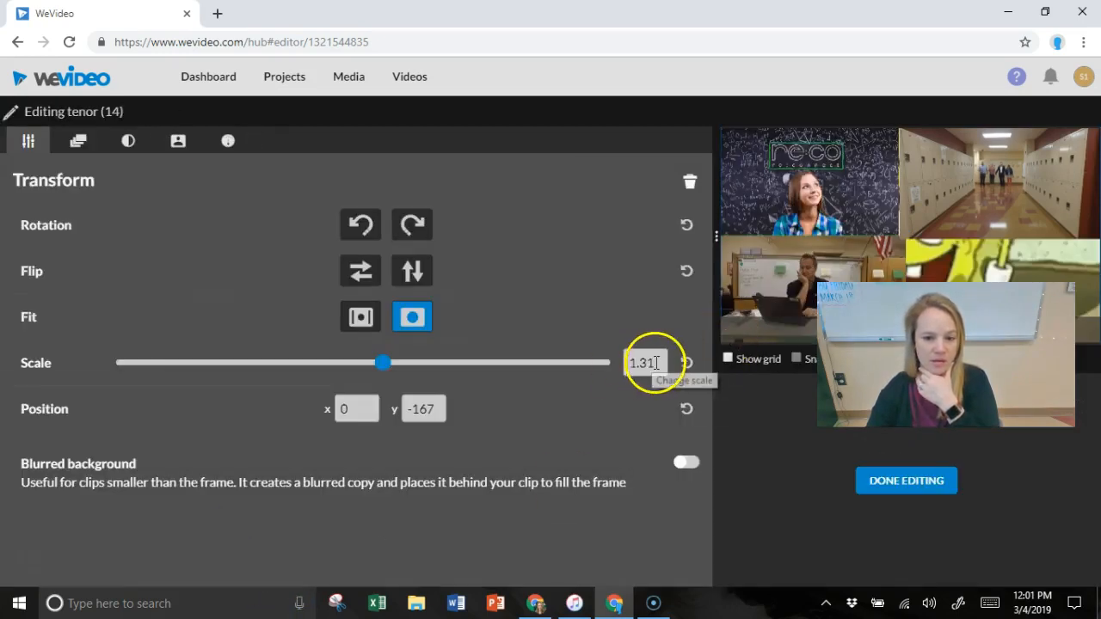
key(BackSpace)
key(BackSpace)
key(BackSpace)
key(BackSpace)
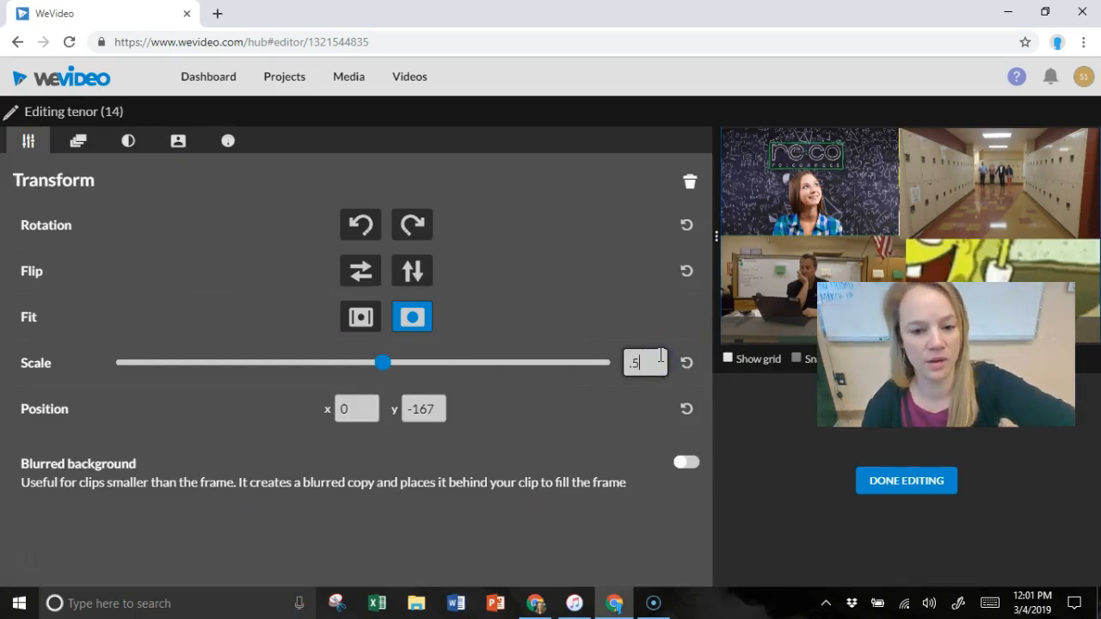
- Move the tenor (14) clip to the video frame's lower-right quarter, at about x 1048, y 554, and finish editing
click(434, 409)
key(BackSpace)
key(BackSpace)
key(BackSpace)
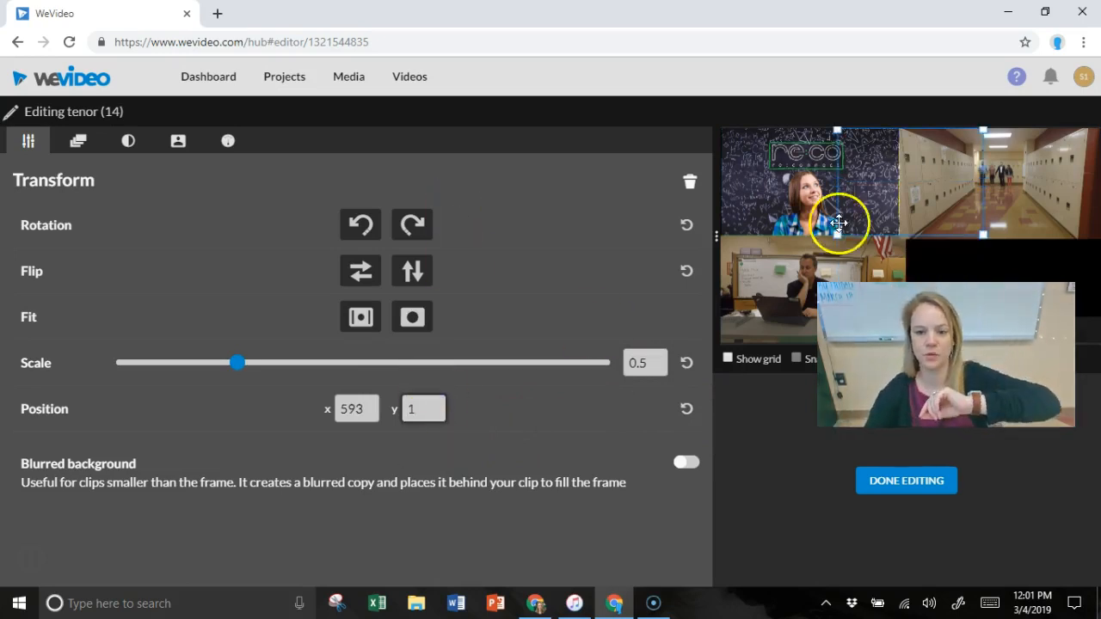
drag(803, 267, 892, 376)
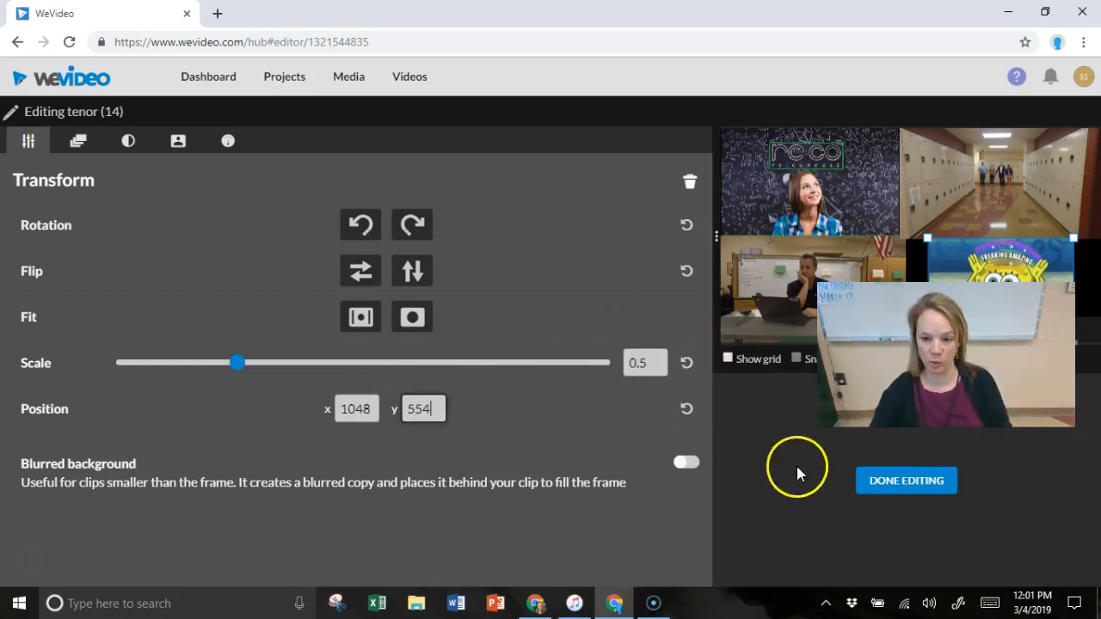
click(904, 486)
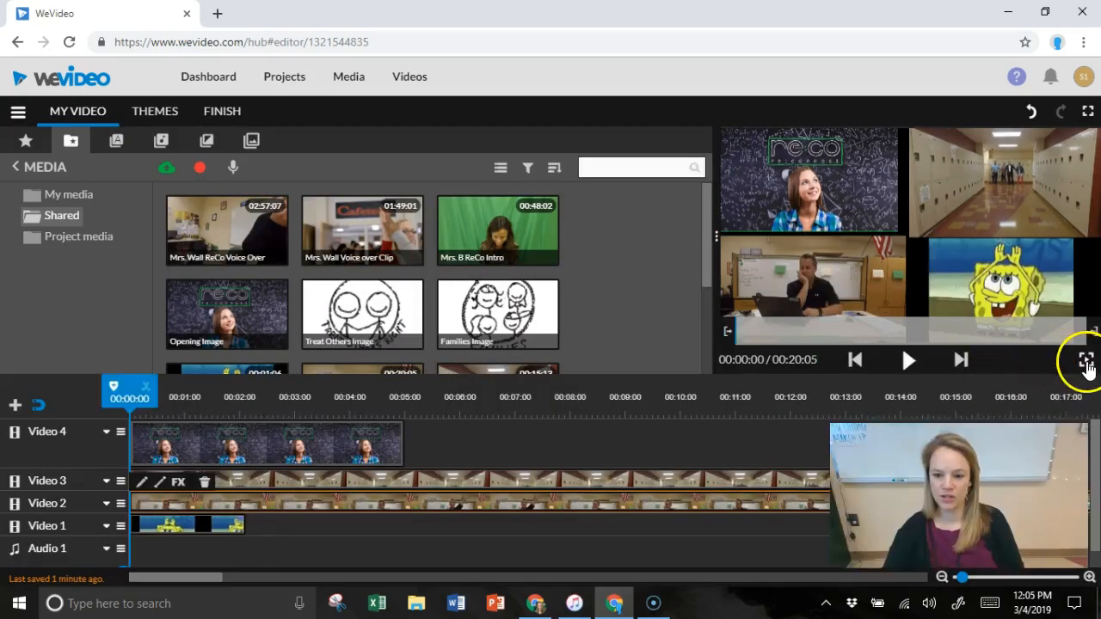
- Play the split-screen video from the start in full screen, return to the editor and pause the playback
click(1086, 363)
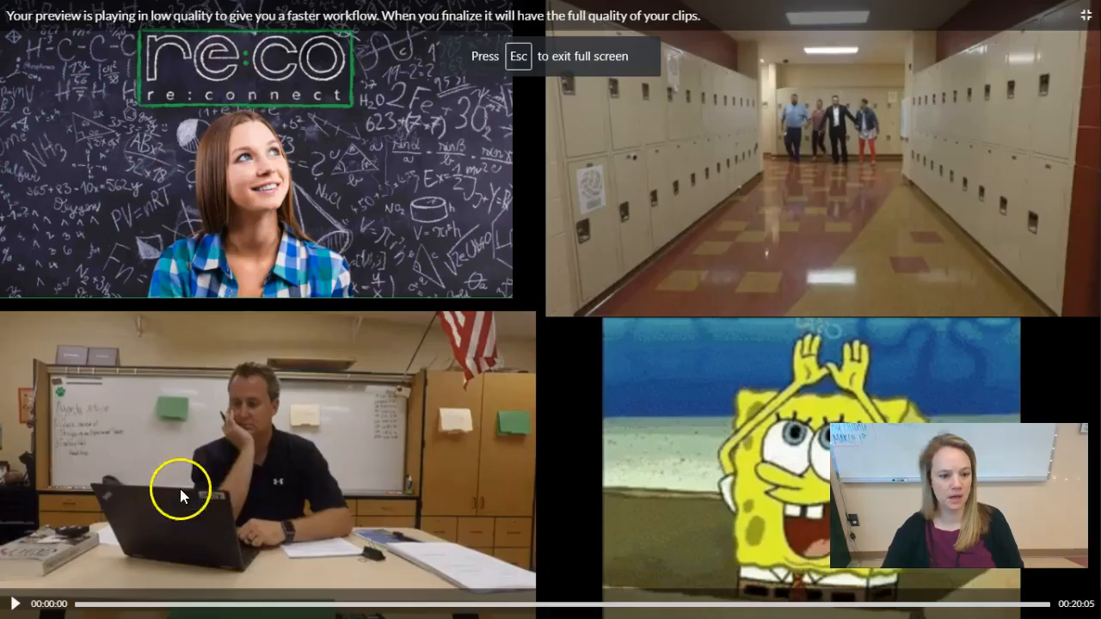
click(16, 605)
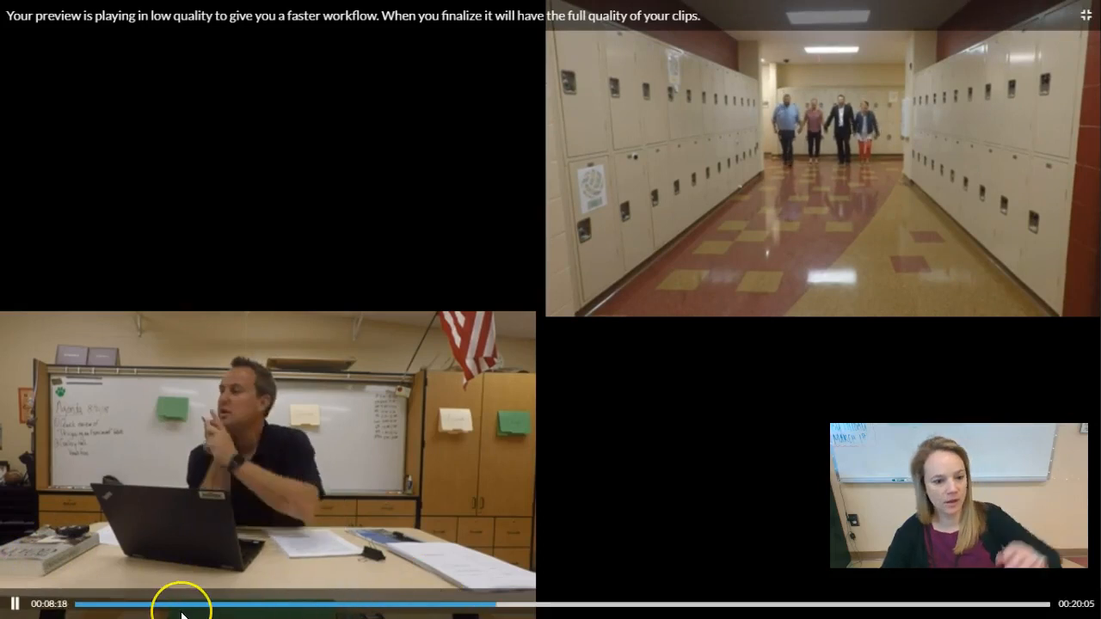
key(Escape)
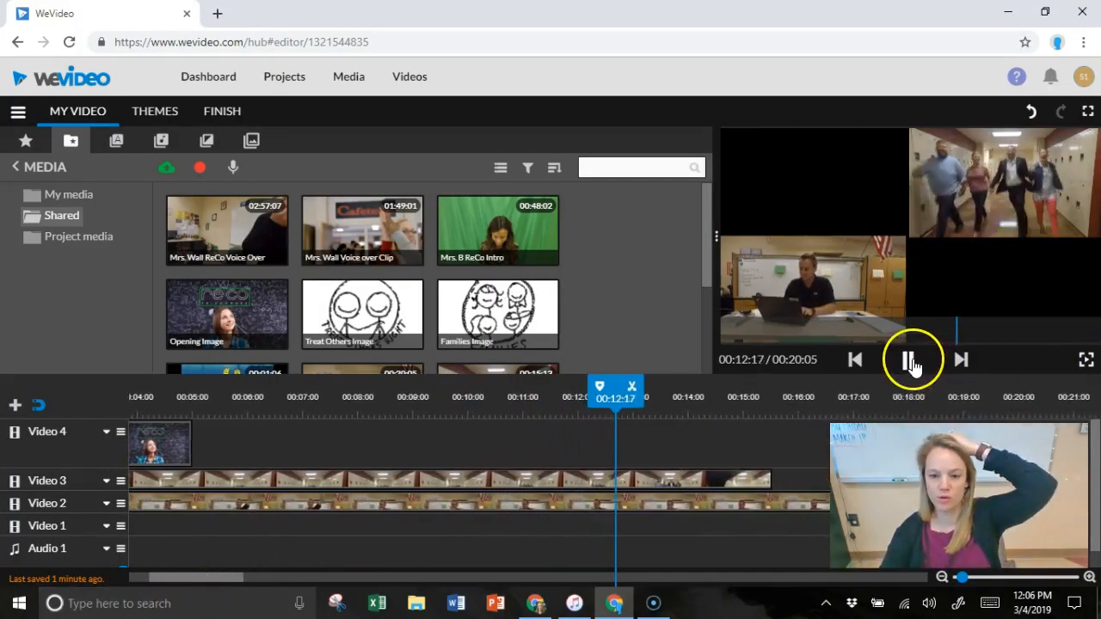
click(912, 362)
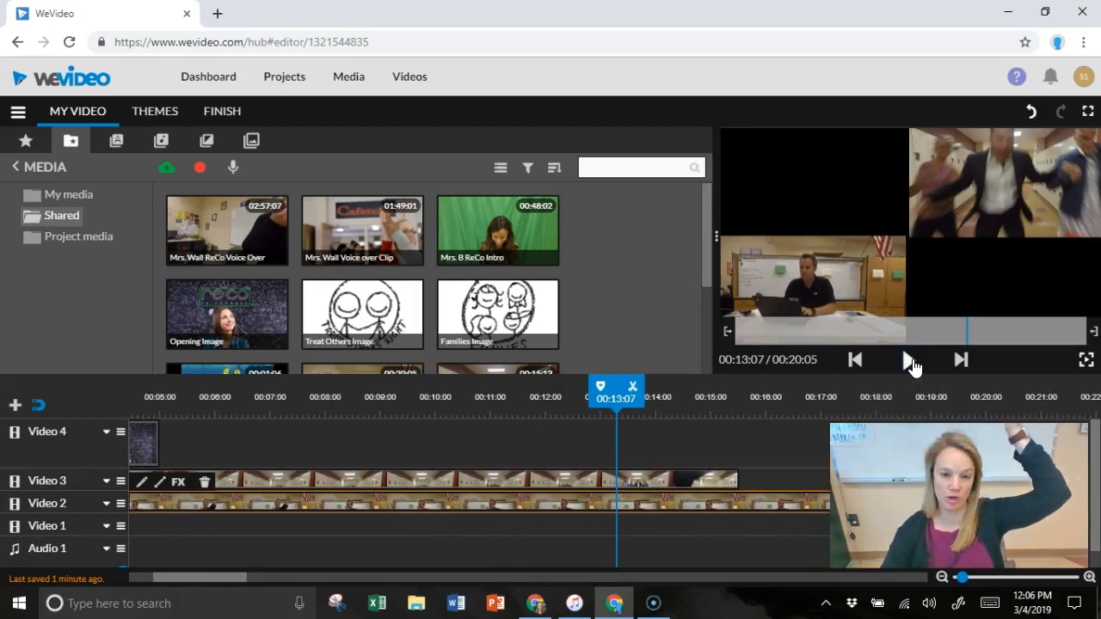